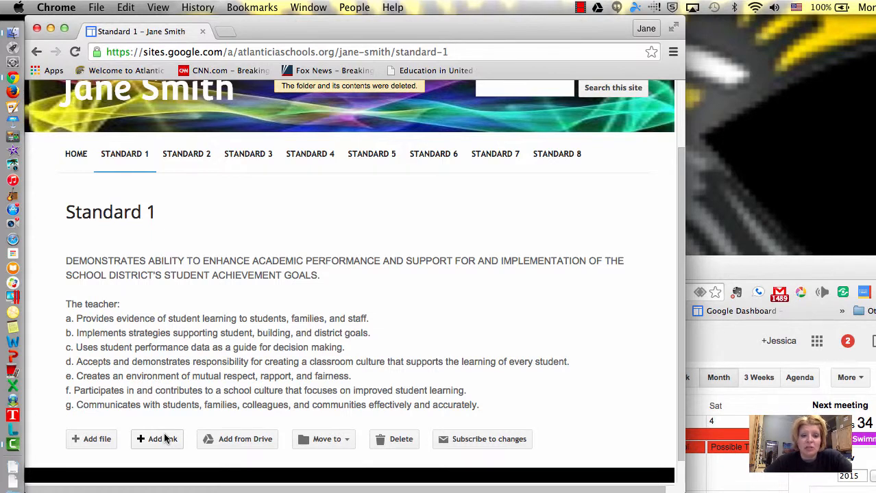
Upload Seat Chart Period 1.pdf from the Downloads folder as an attachment on the Standard 1 page.
scroll(216, 381, "down", 1)
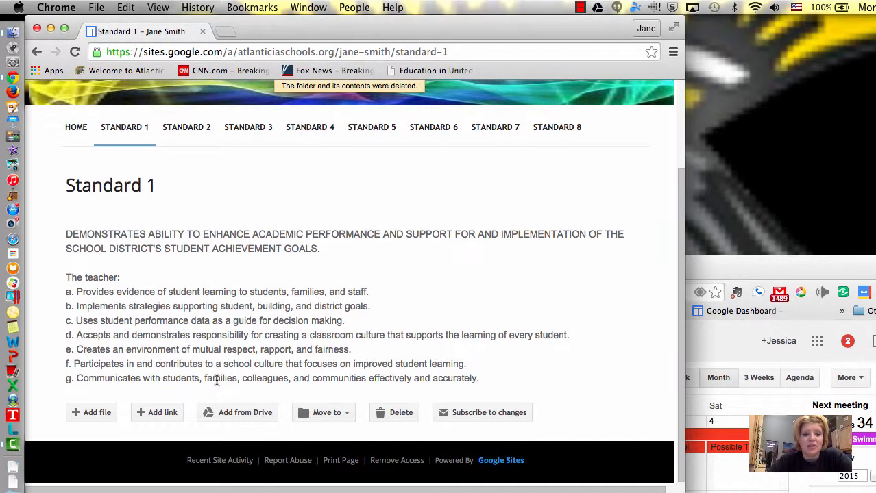
left_click_drag(280, 30, 311, 25)
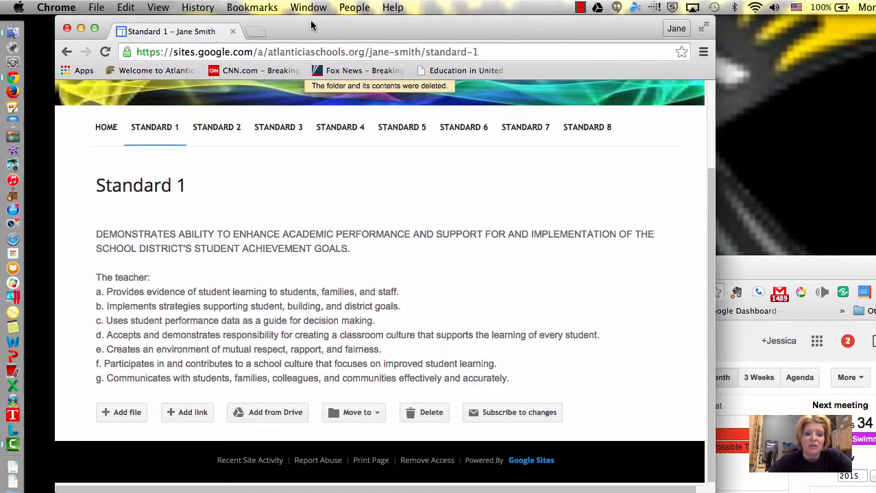
left_click(125, 413)
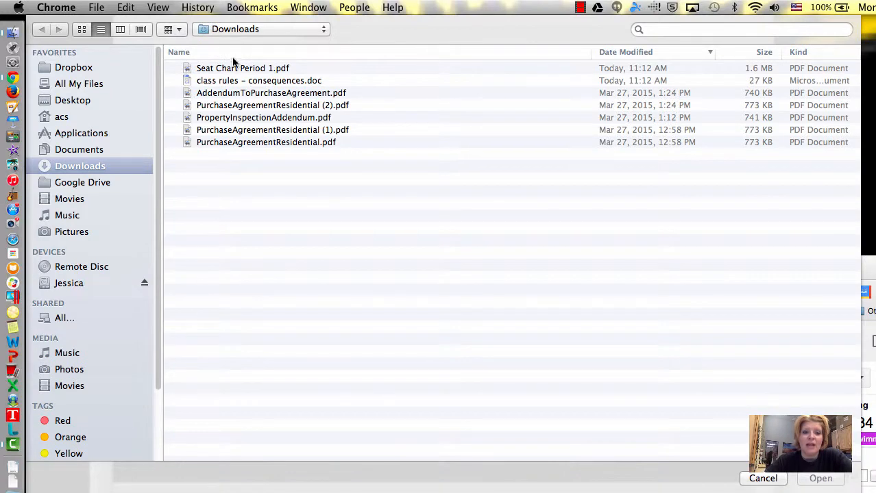
left_click(237, 69)
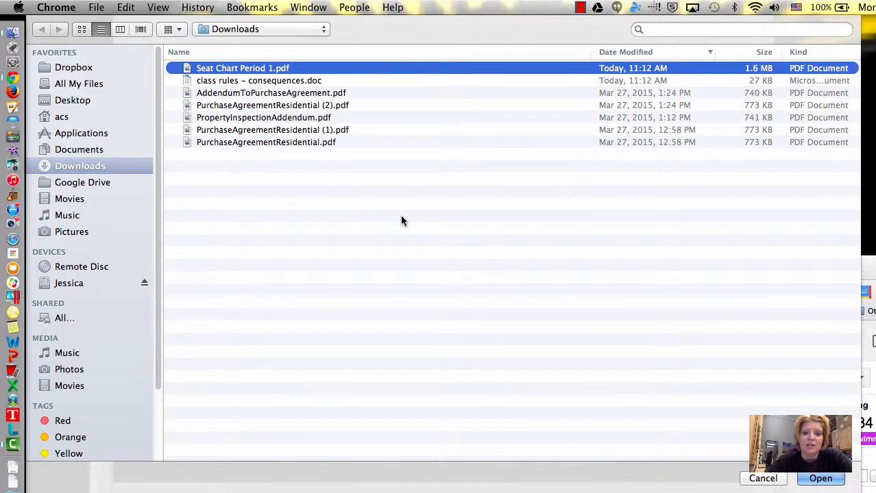
left_click(831, 479)
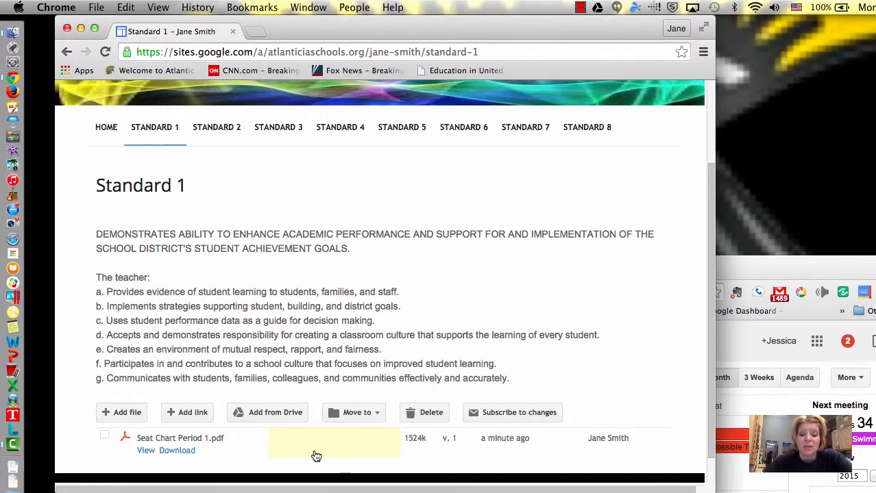
Create a new attachment folder named "Seating Chart" on the Standard 1 page.
left_click(373, 413)
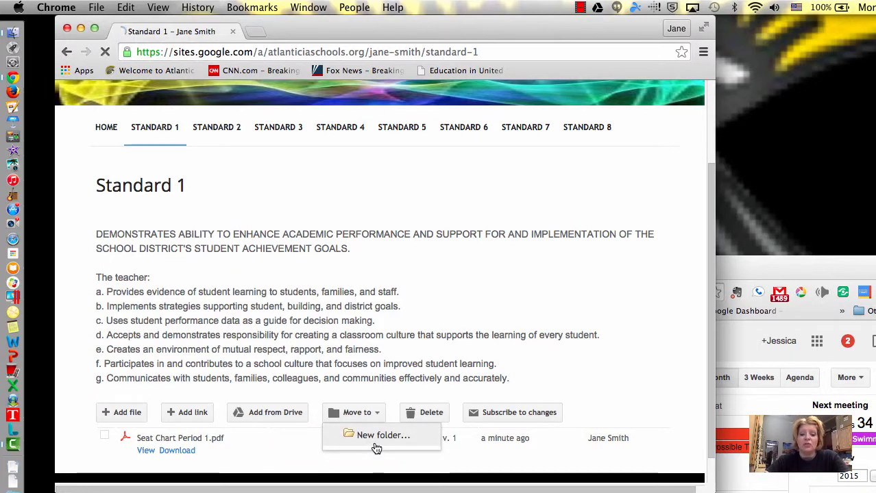
left_click(375, 439)
type("Seating Chart")
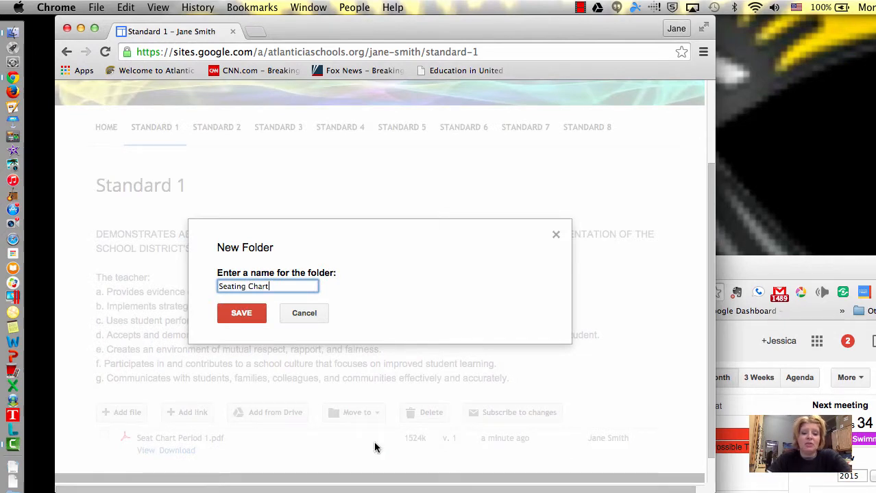
left_click(241, 313)
scroll(209, 394, "down", 2)
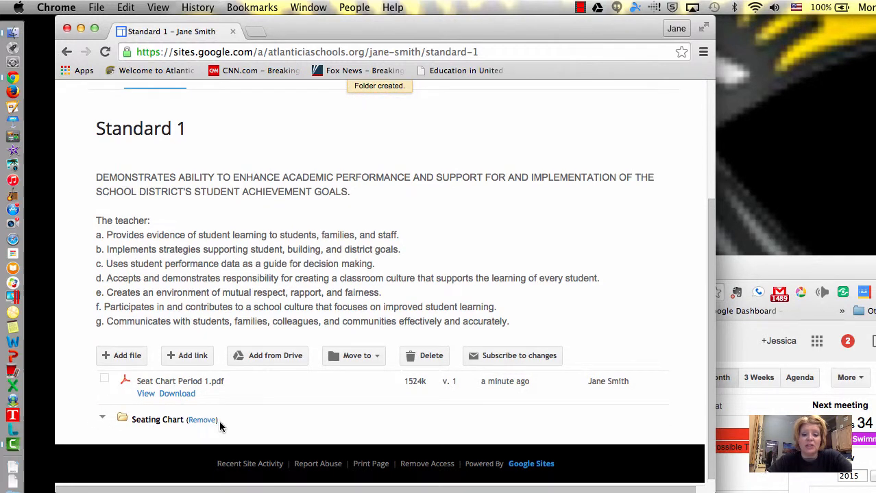
Move Seat Chart Period 1.pdf into the Seating Chart folder.
left_click(105, 381)
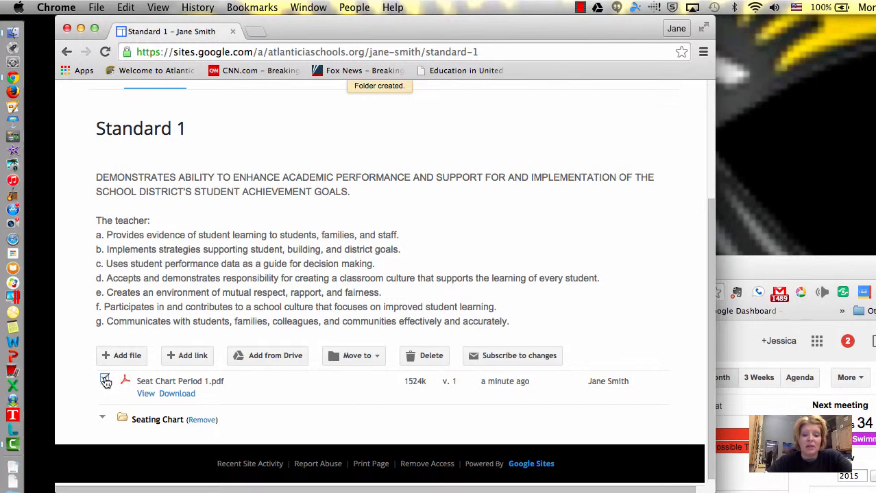
left_click(358, 356)
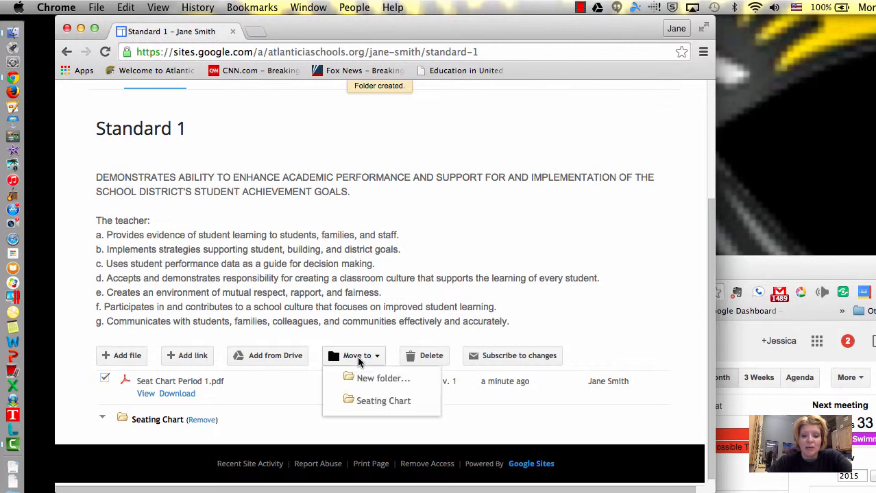
left_click(383, 402)
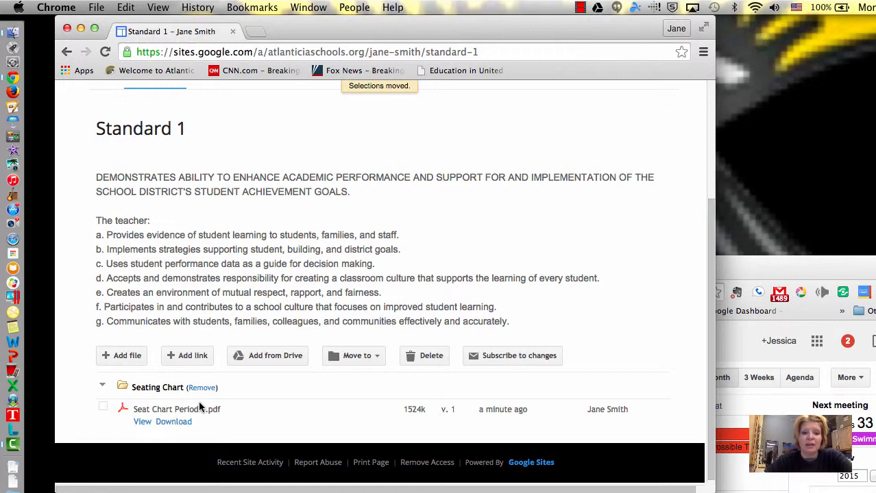
Start a new link attachment and fill its URL with the address copied from the atlanticiaschools.org site opened in a new tab.
left_click(195, 358)
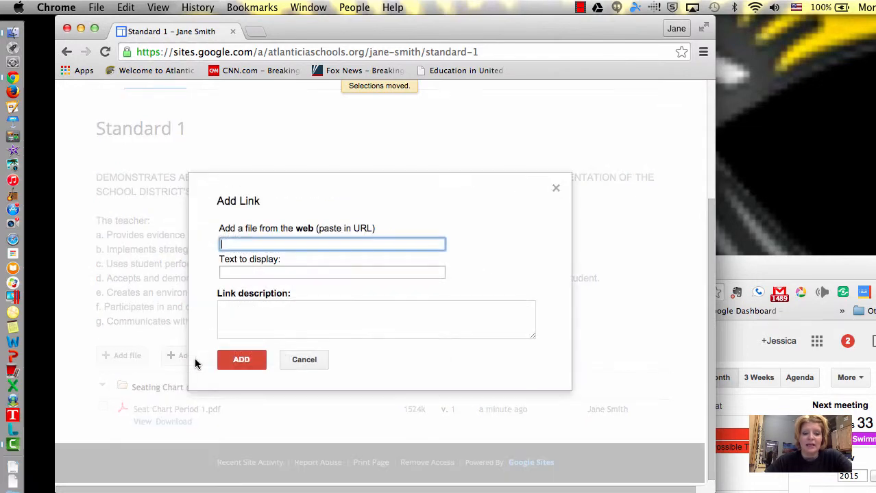
left_click(258, 34)
type("atlanticiaschools.org")
key("Return")
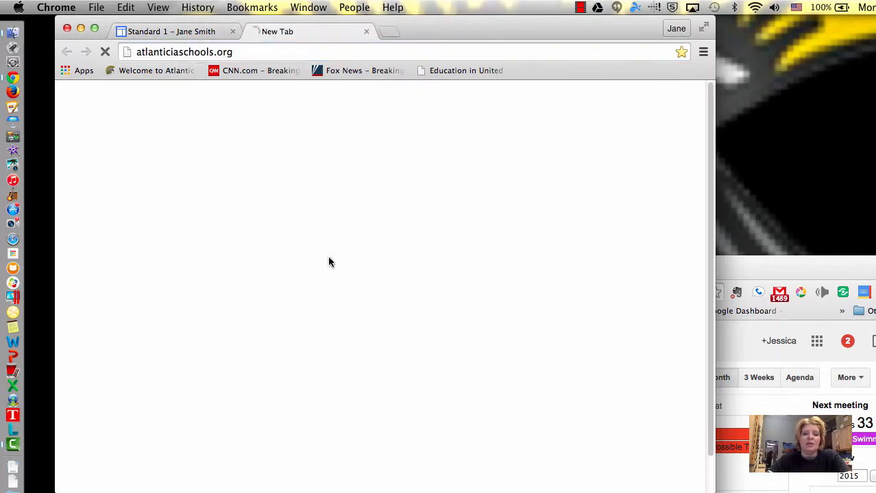
left_click(248, 53)
key("super+c")
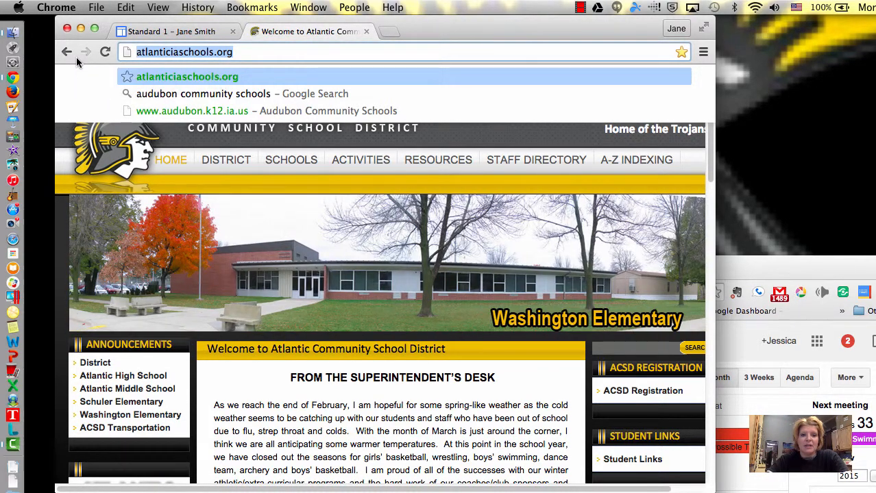
left_click(143, 31)
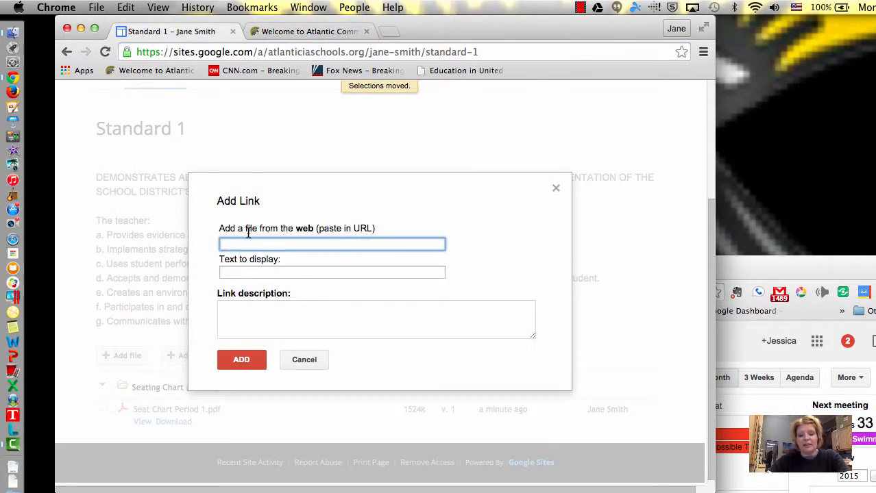
key("super+v")
Set the link's display text to "Classroom Website", leave the description empty and add the link to the page.
left_click(249, 274)
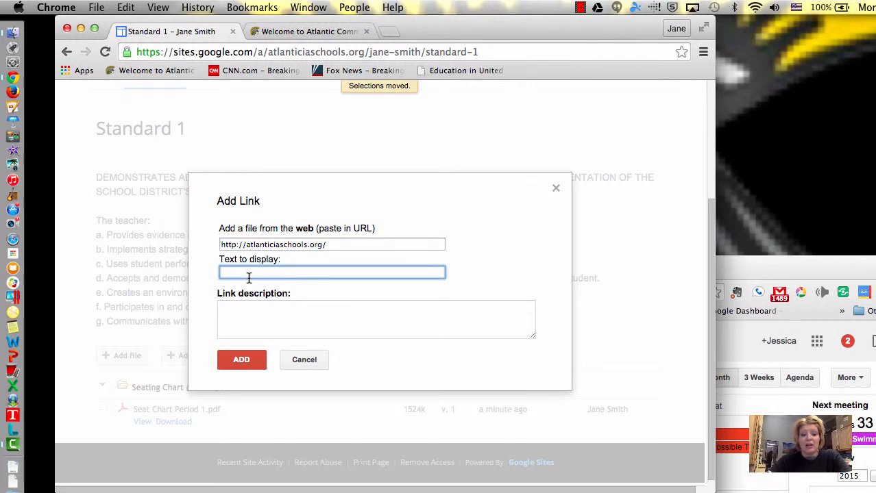
key("super+v")
left_click_drag(344, 274, 146, 261)
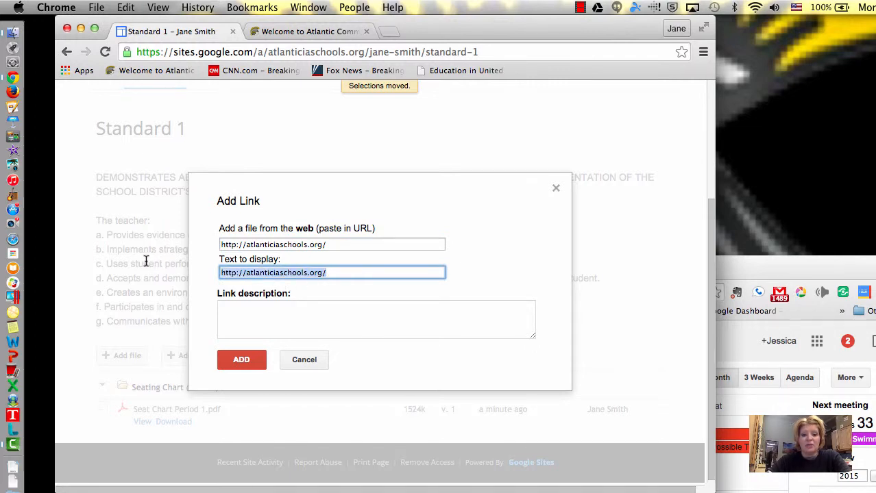
key("super+x")
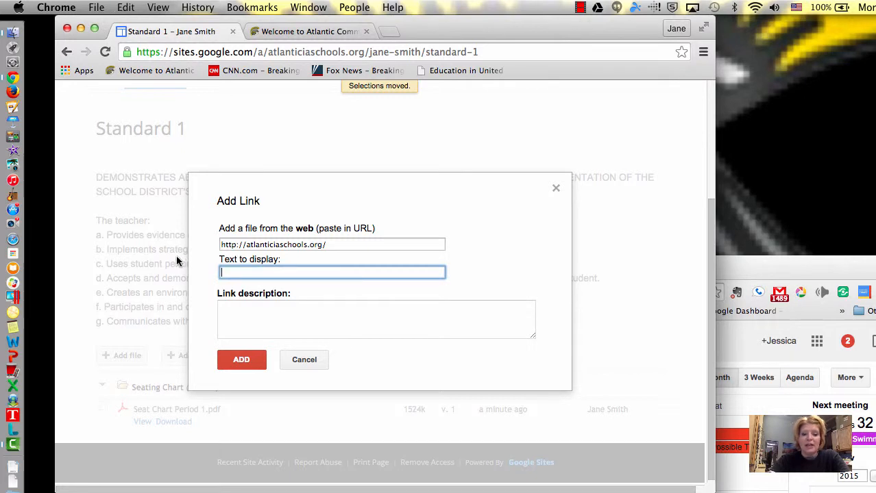
type("Classroom")
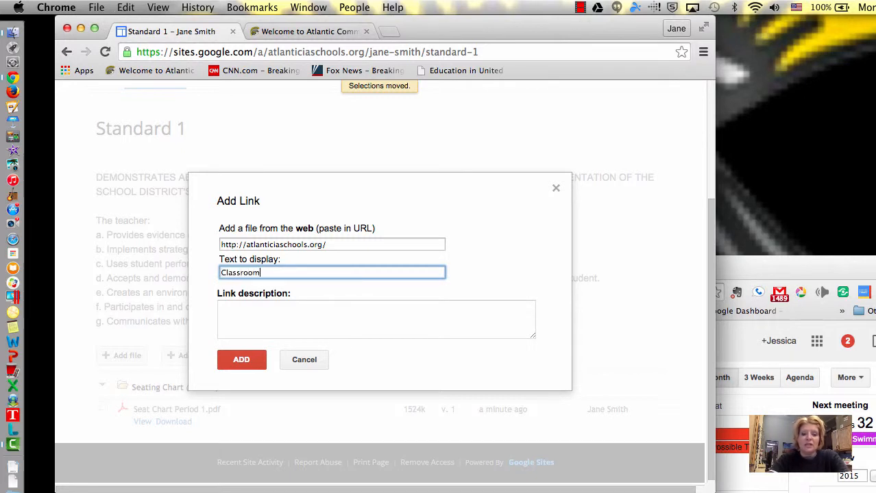
type(" Website")
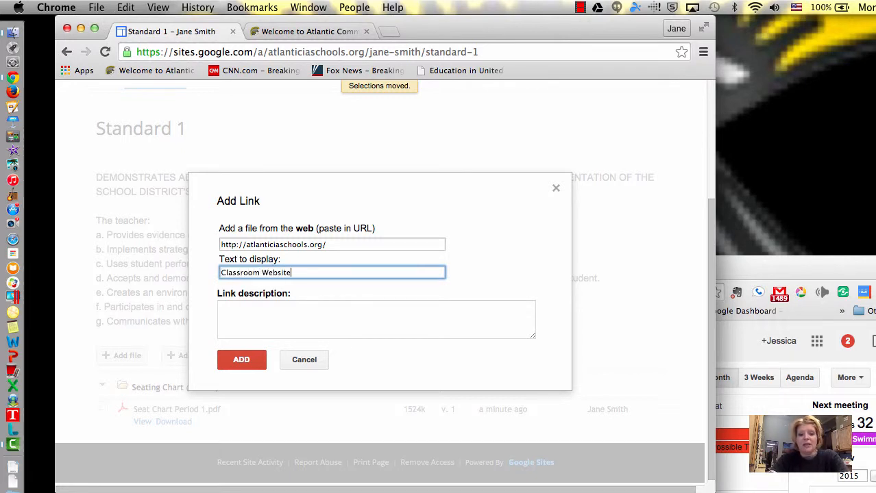
key("Tab")
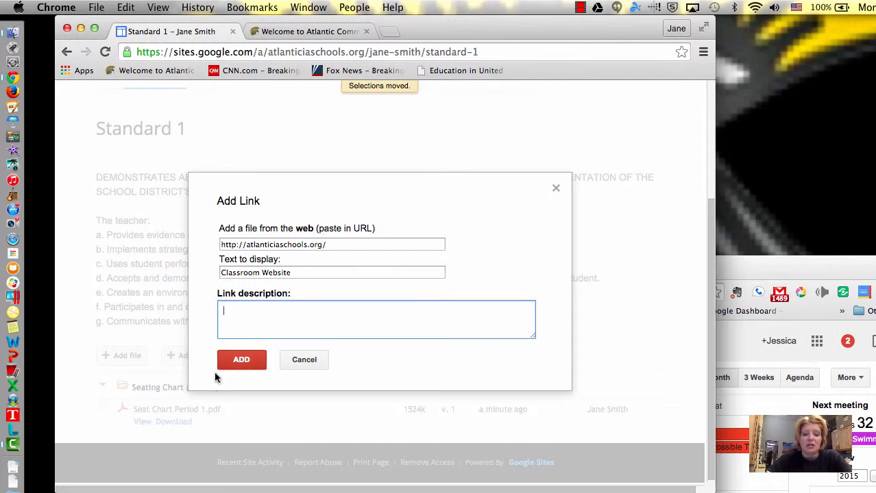
left_click(251, 368)
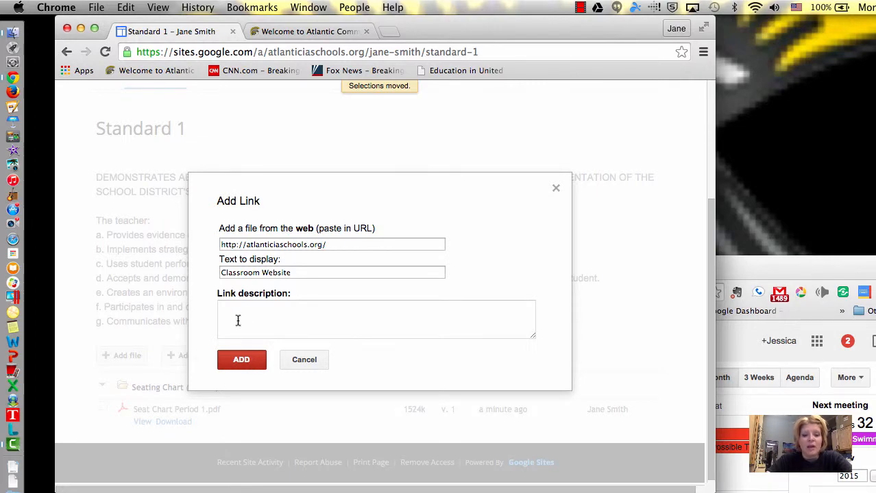
left_click(240, 359)
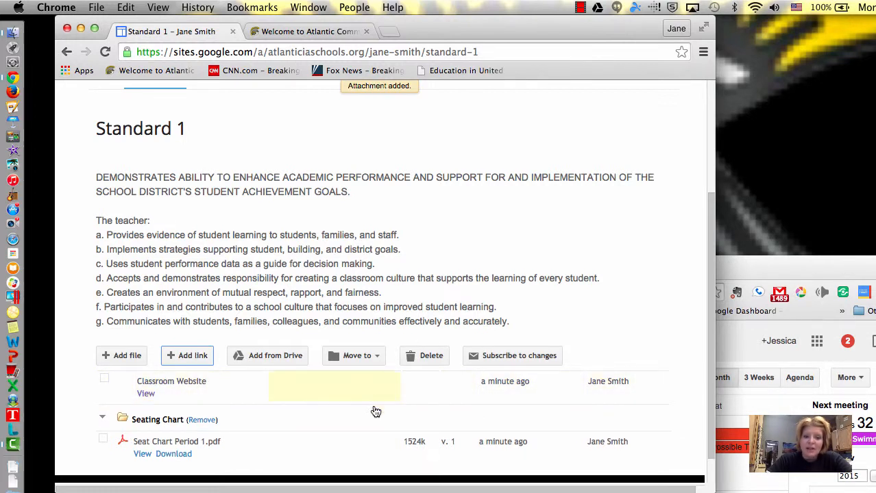
Attach the "OSMO TRIAL – IT IS BACK" document from Google Drive to the Standard 1 page.
left_click(286, 357)
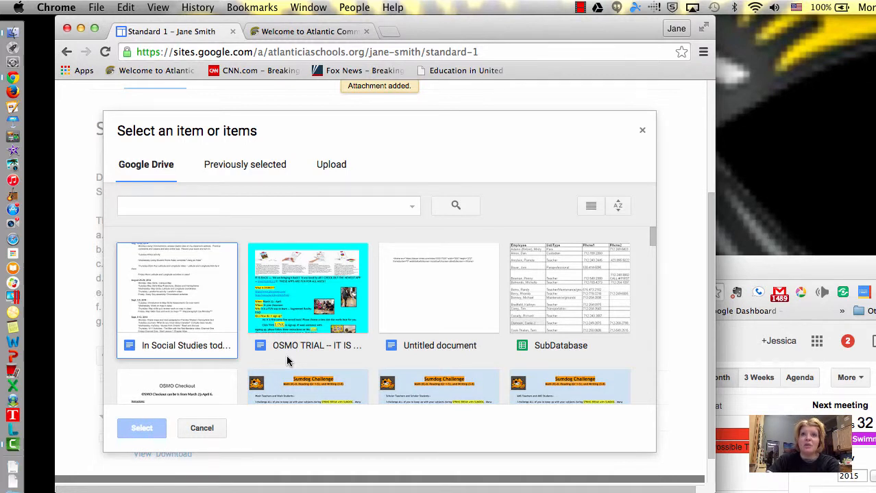
left_click(448, 299)
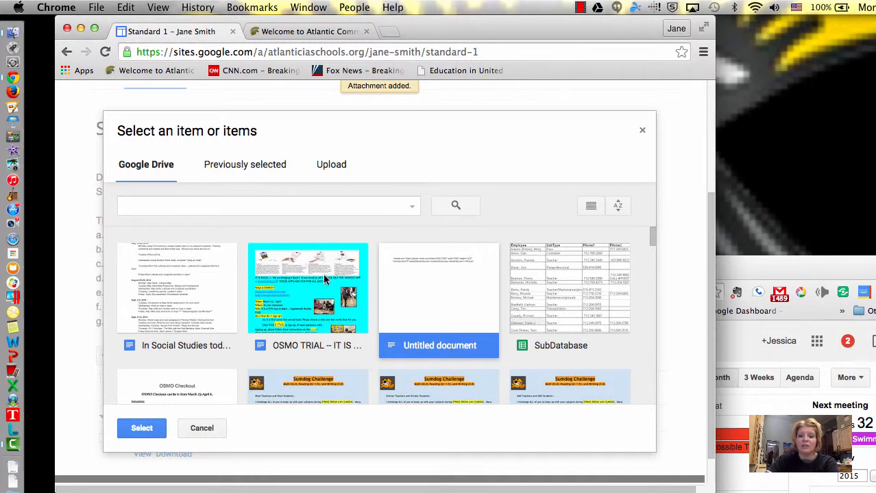
left_click(294, 285)
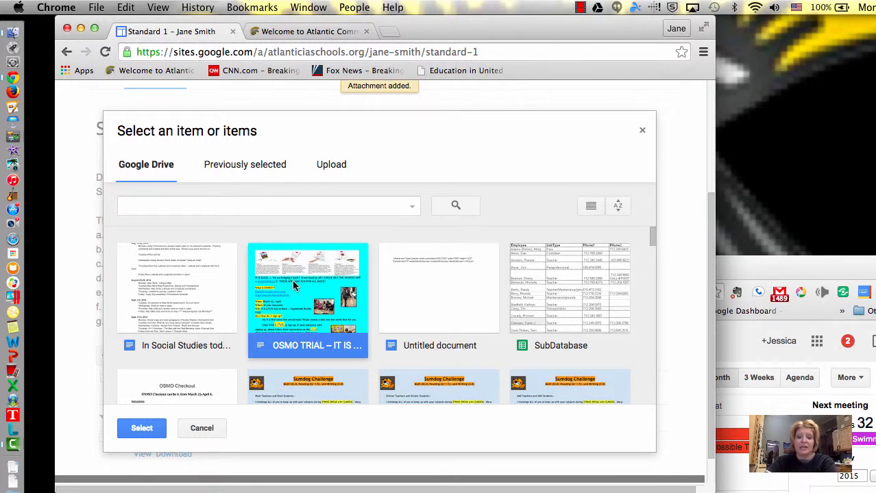
left_click(141, 429)
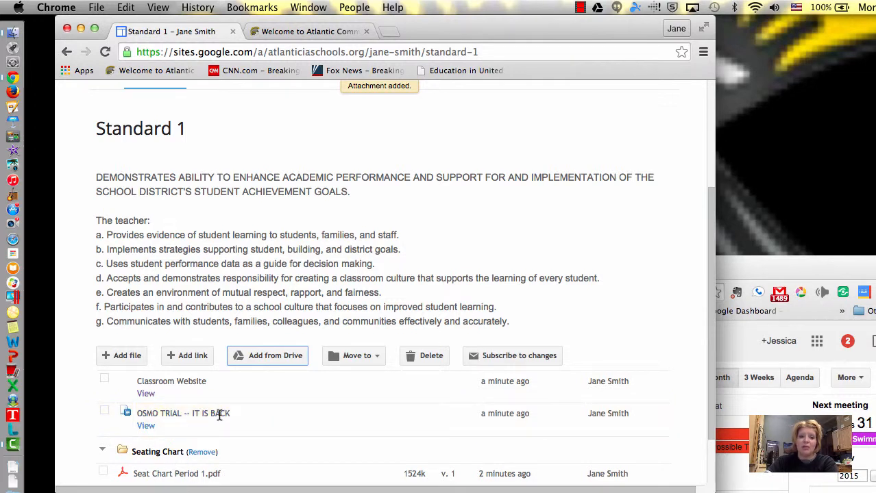
Find Google Drive through a web search for "drive" in a new tab and open My Drive.
left_click(386, 32)
type("driv")
key("Return")
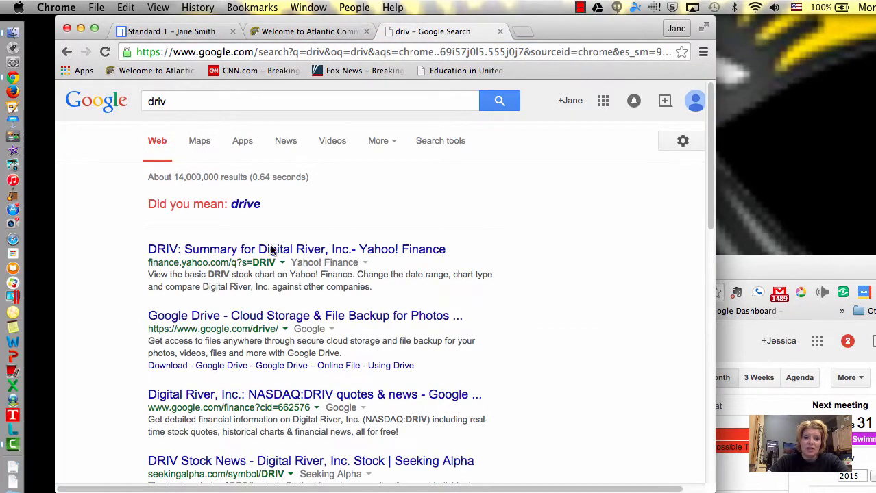
left_click(185, 52)
type("drive")
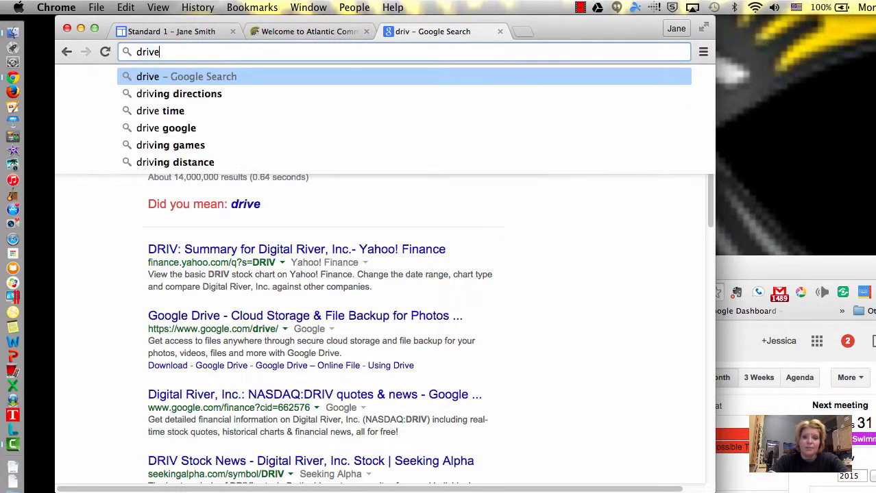
key("Return")
left_click(190, 206)
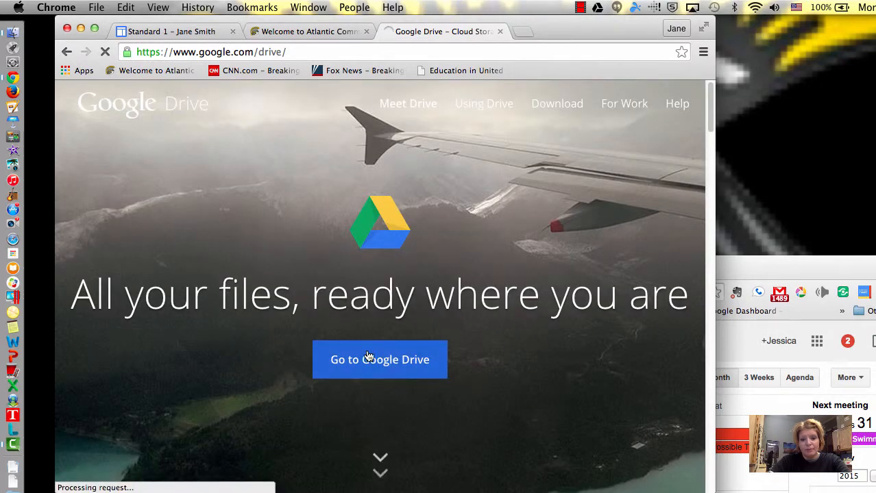
left_click(368, 358)
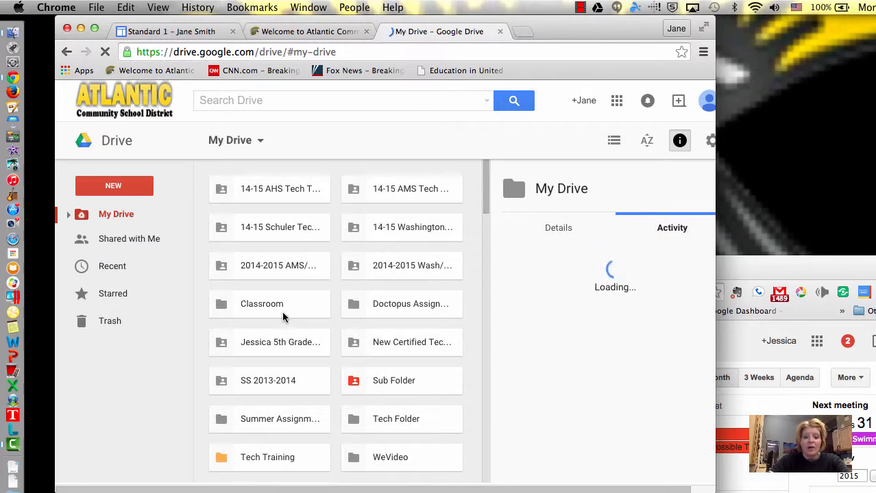
Look through the My Drive files for the attached OSMO document and search Drive for "osmo".
scroll(281, 312, "down", 10)
scroll(325, 374, "down", 3)
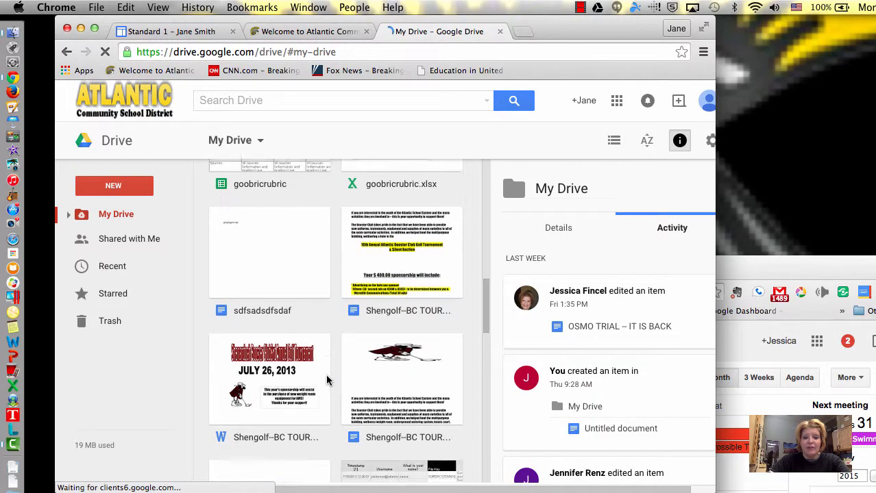
left_click(325, 374)
scroll(326, 374, "up", 10)
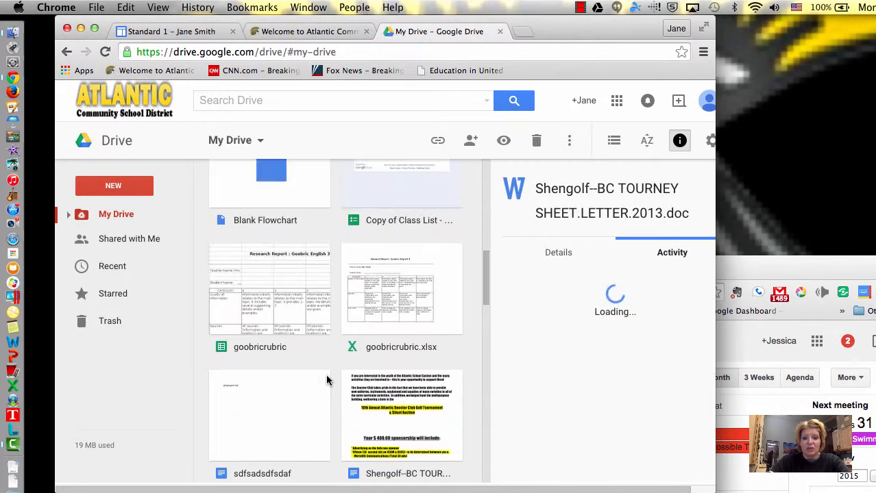
left_click(232, 102)
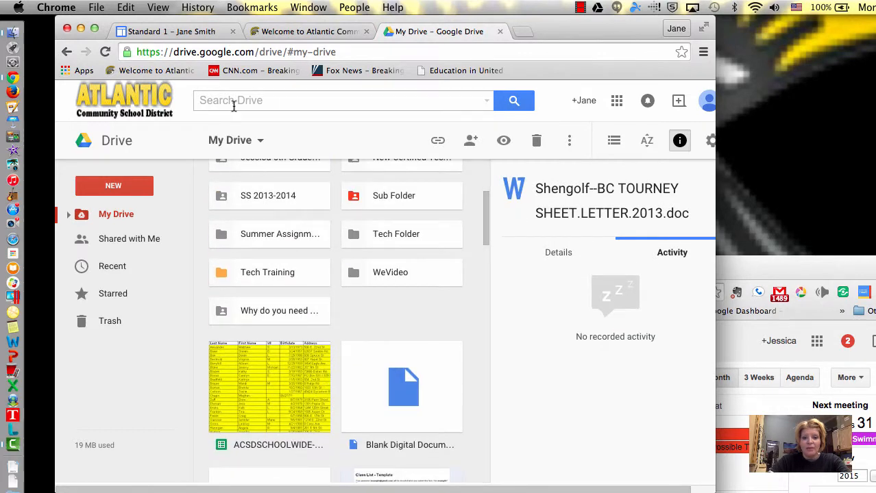
type("osmo")
key("Return")
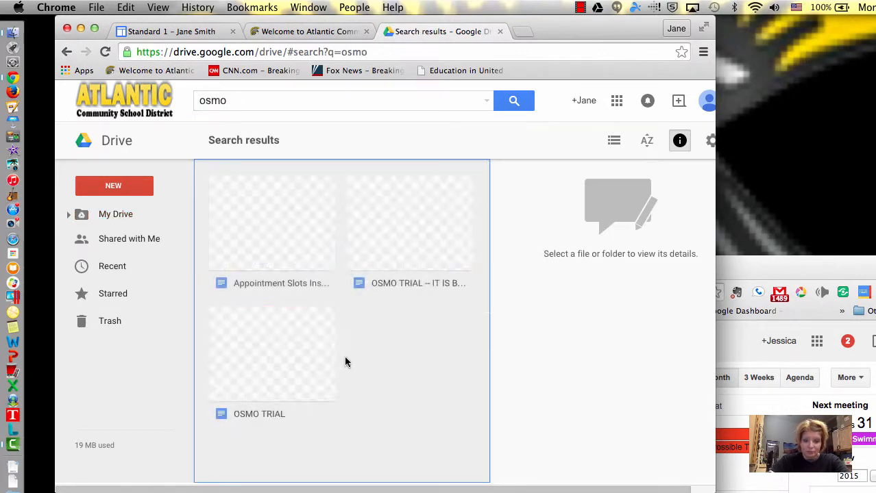
Select the "OSMO TRIAL – IT IS BACK" document in the Drive search results and check its shareable link and sharing options.
left_click(405, 259)
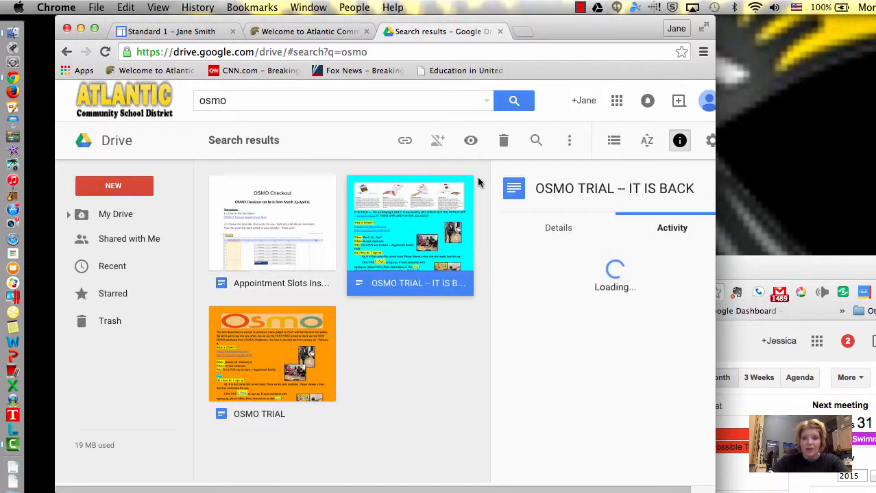
left_click(405, 140)
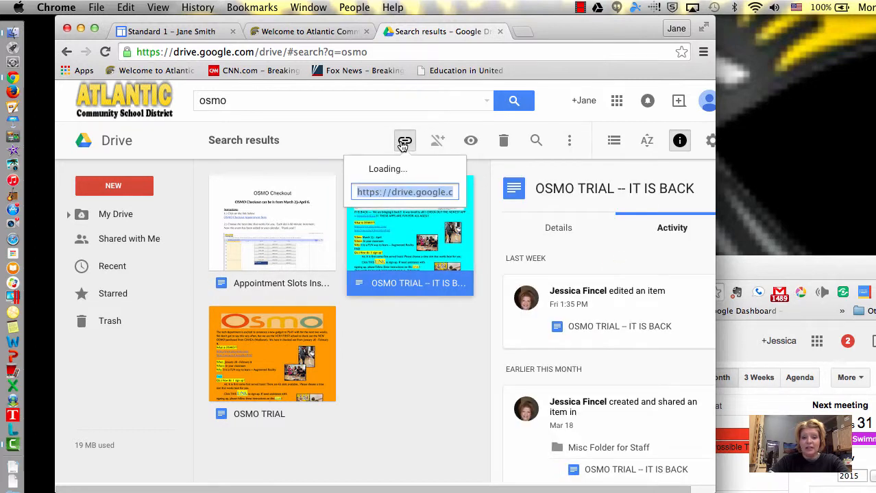
left_click(376, 169)
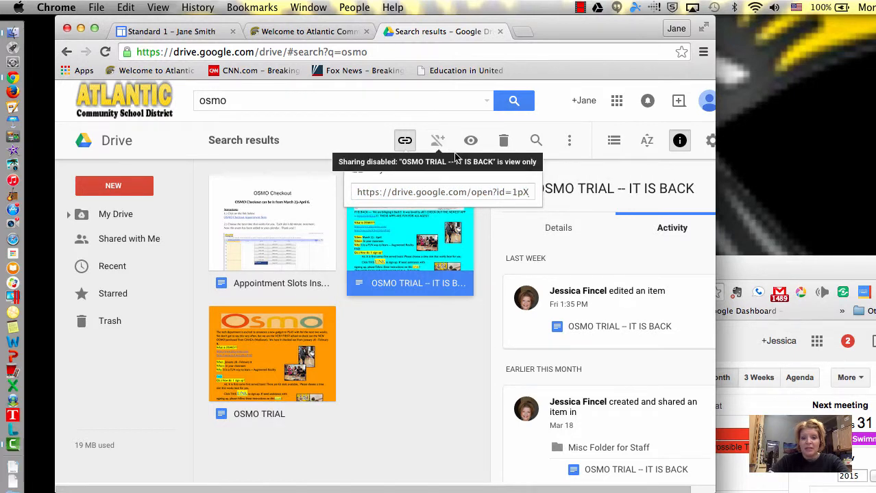
left_click(339, 140)
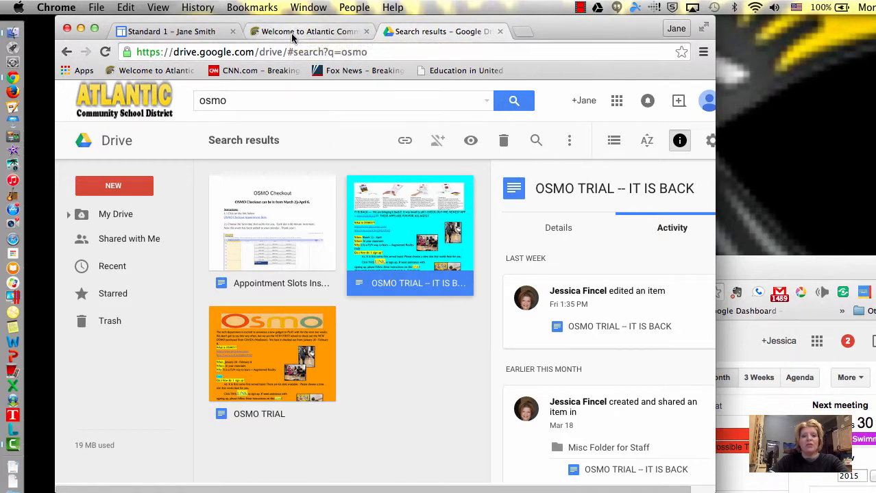
Return to the Standard 1 page of the portfolio site and review its attached link, Drive document and Seating Chart folder.
left_click(301, 32)
left_click(186, 28)
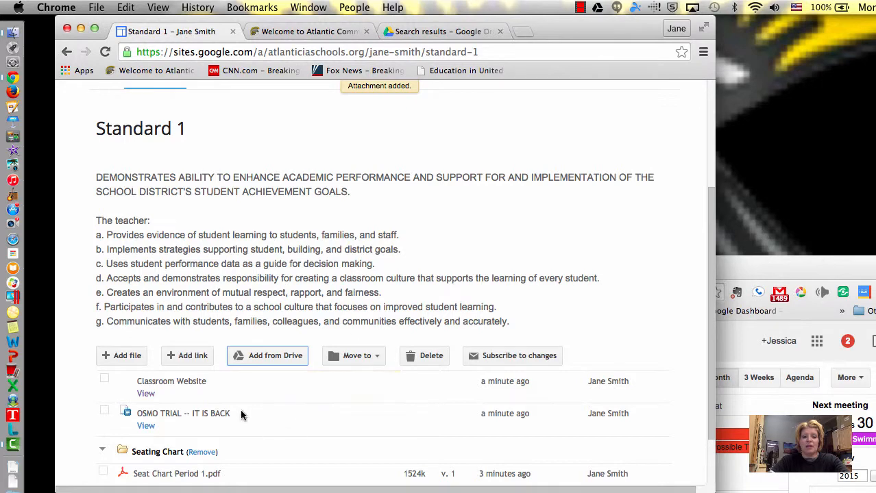
scroll(240, 414, "down", 2)
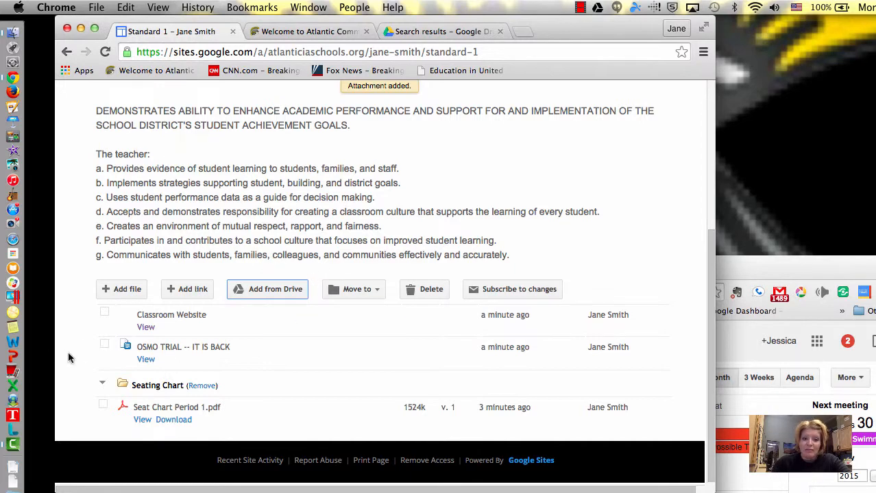
left_click(104, 346)
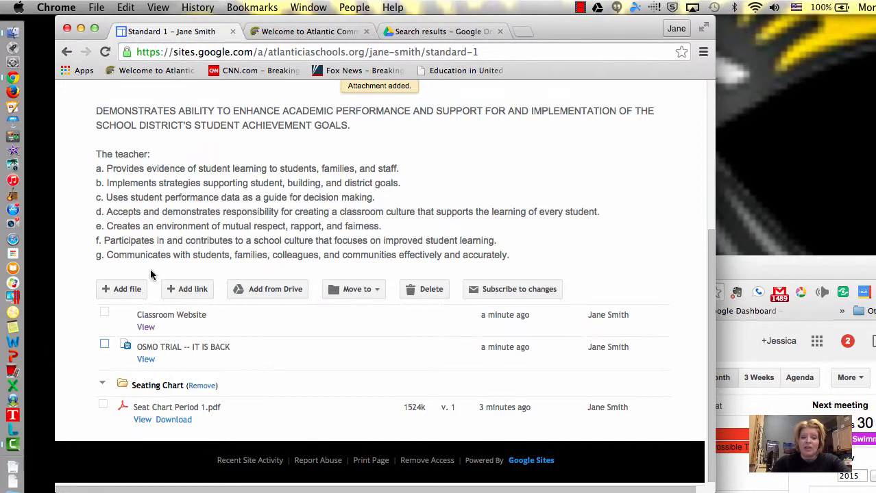
scroll(151, 274, "up", 3)
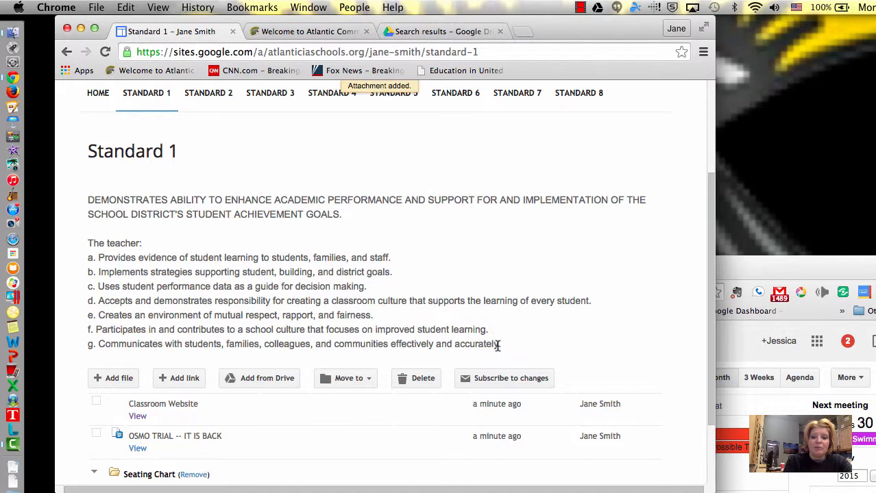
Highlight the whole standard description on the Standard 1 page and locate the page's edit option.
left_click_drag(498, 346, 100, 167)
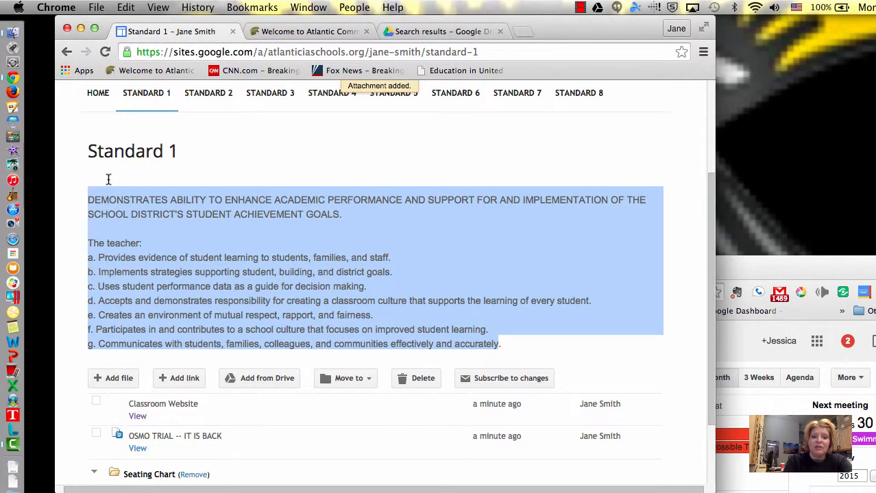
scroll(314, 229, "up", 5)
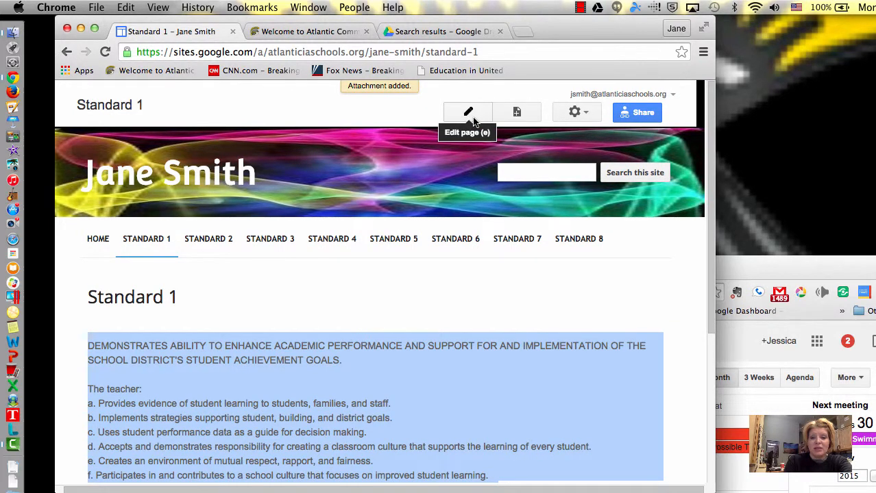
scroll(317, 402, "down", 1)
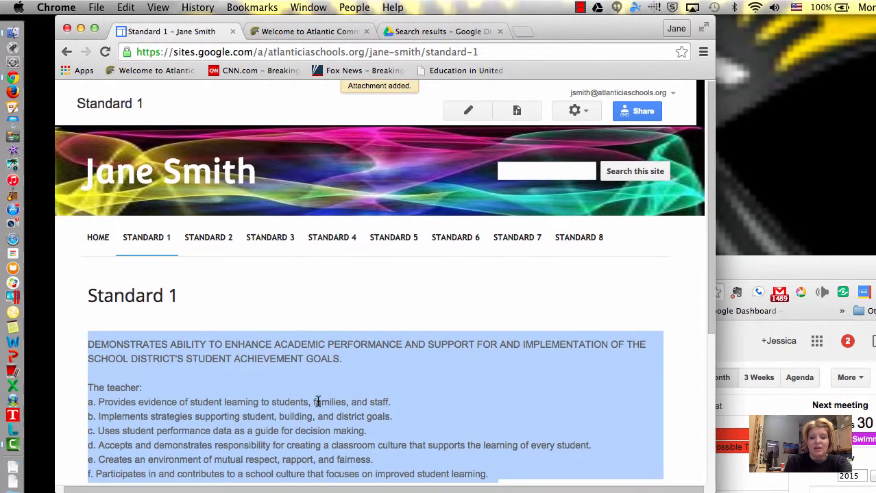
Open the Standard 2 page and examine its description and attachments area.
left_click(209, 234)
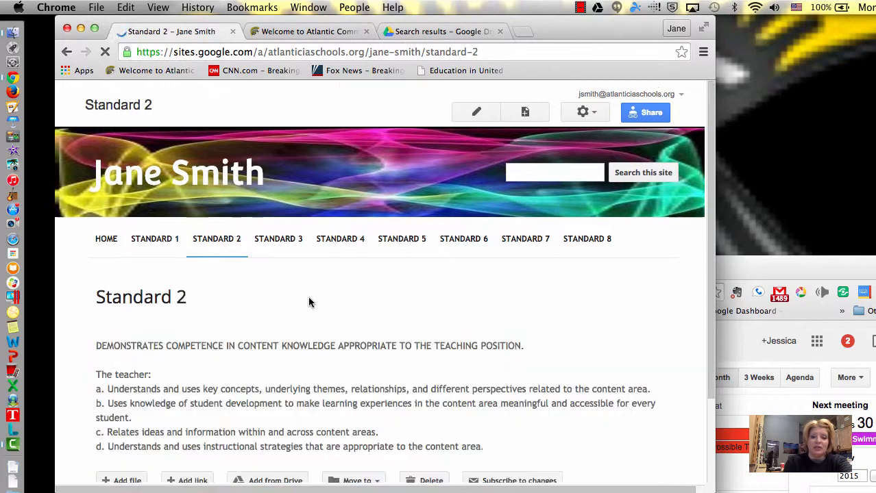
scroll(309, 302, "down", 3)
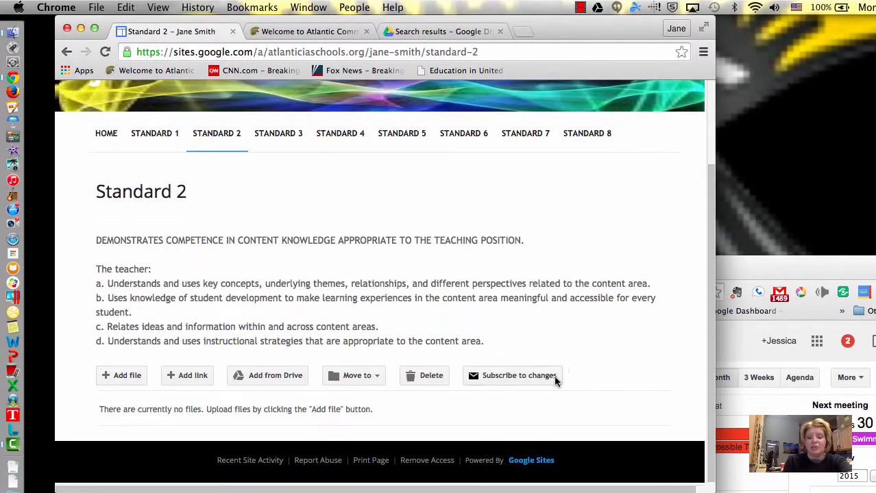